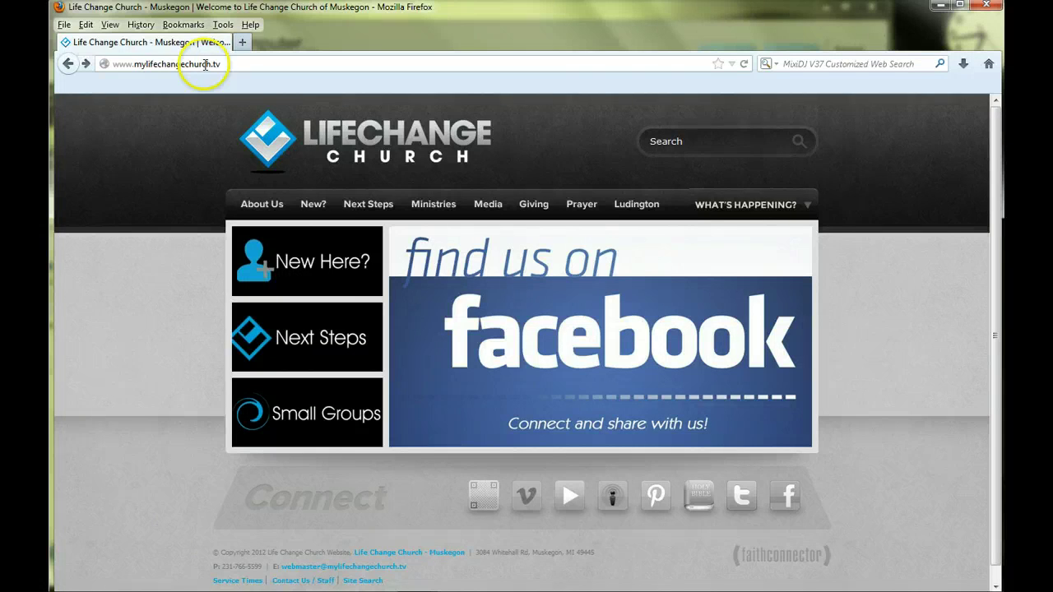
# Go from the church site's Giving menu to Give Online, then to the In Fellowship login.
pyautogui.moveTo(224, 64); pyautogui.dragTo(113, 65)
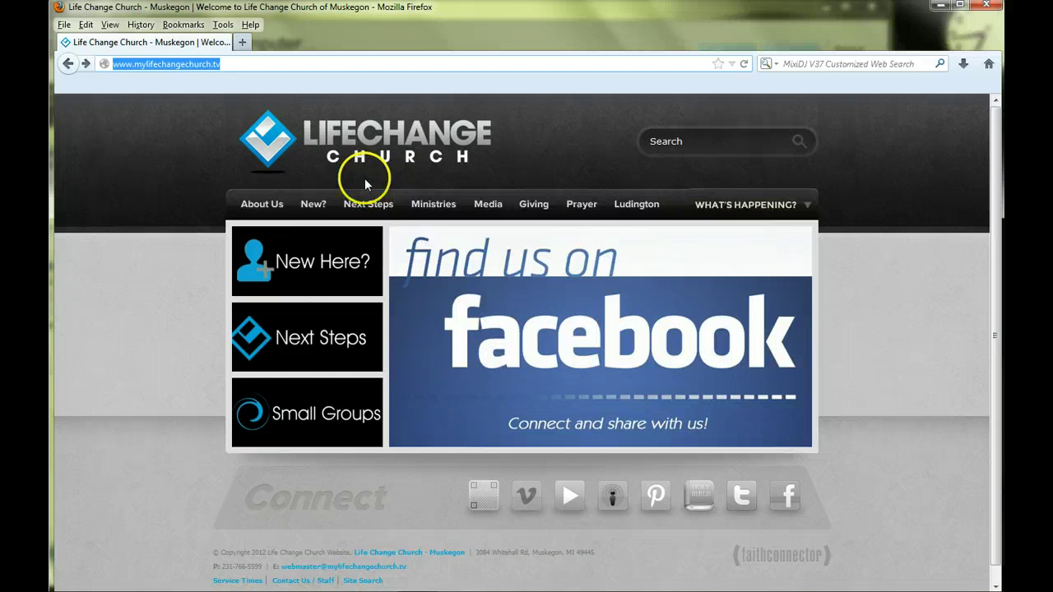
pyautogui.moveTo(535, 206)
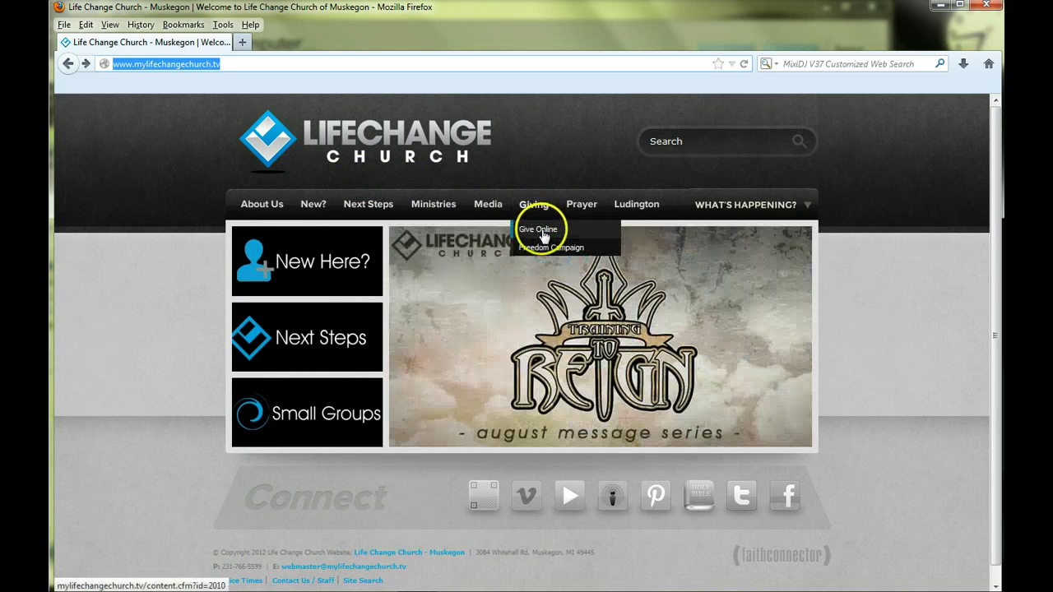
pyautogui.click(539, 231)
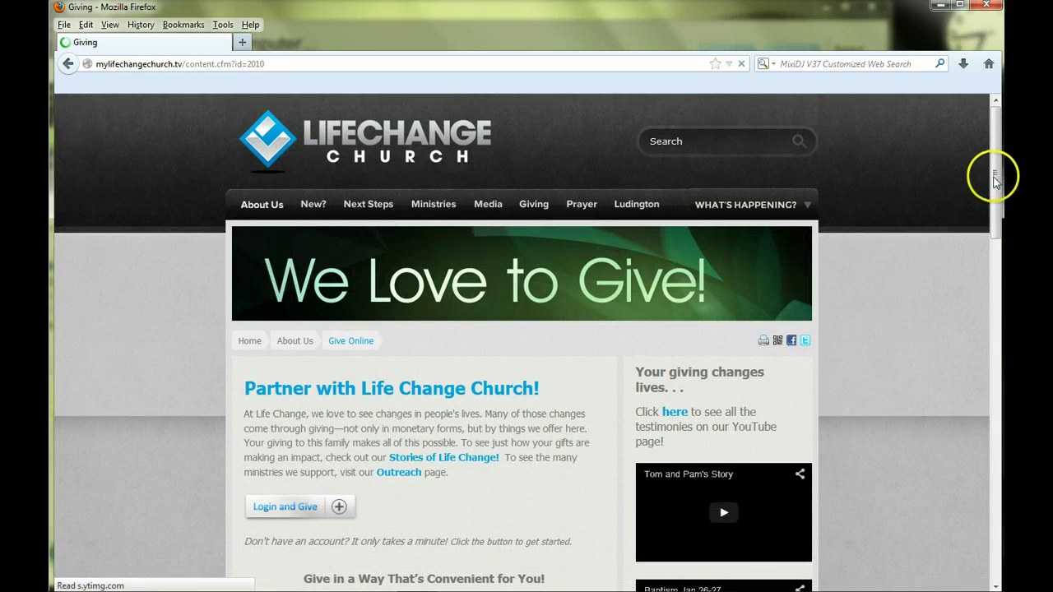
pyautogui.moveTo(994, 181); pyautogui.dragTo(989, 205)
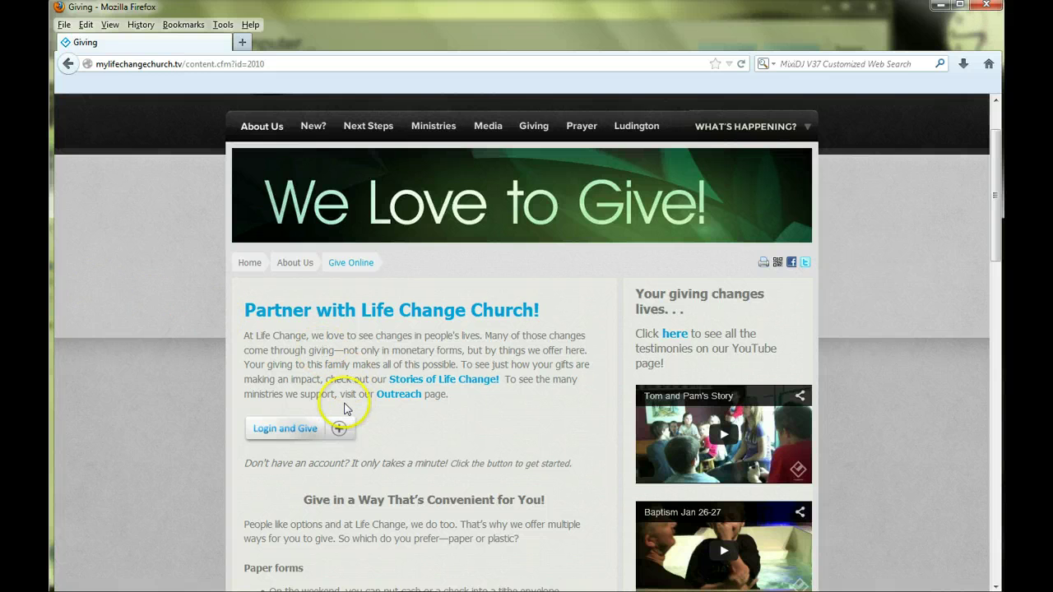
pyautogui.click(301, 433)
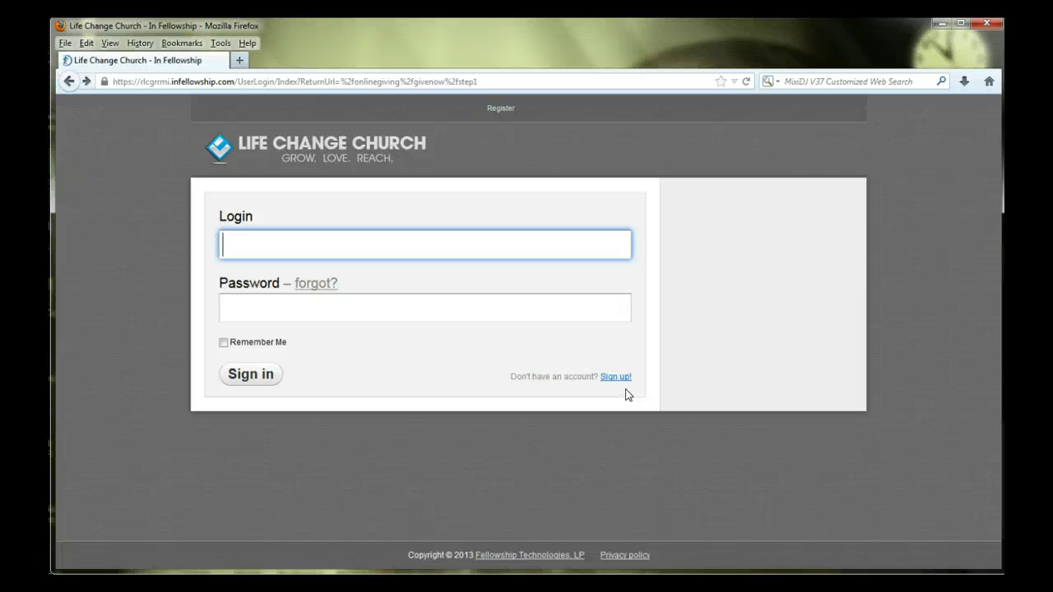
# Start a new In Fellowship sign-up and enter the user's first and last name.
pyautogui.click(617, 378)
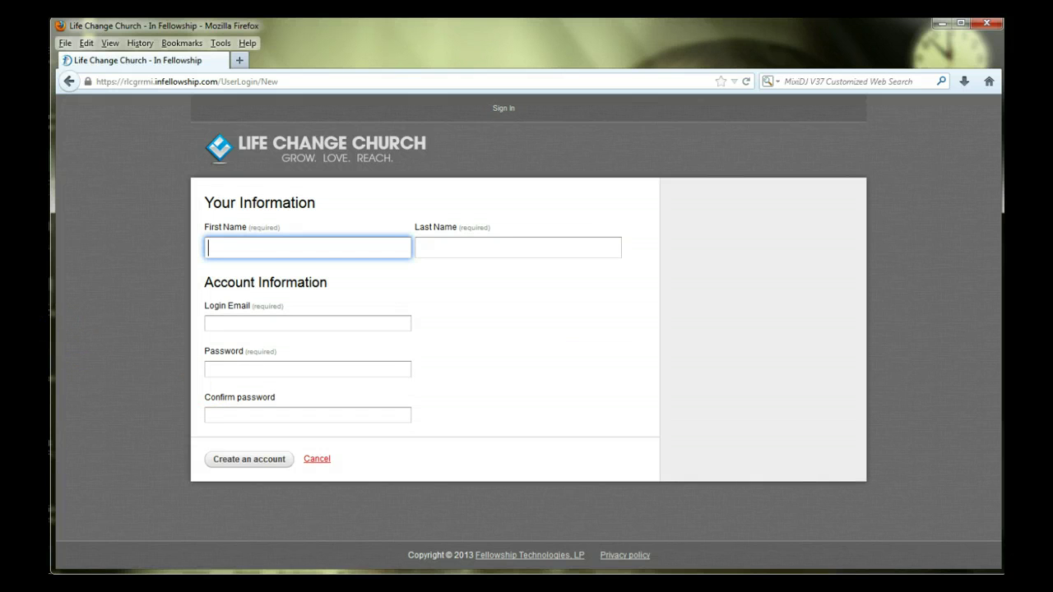
pyautogui.write('Booboo')
pyautogui.press('Tab')
pyautogui.write('Bear')
pyautogui.press('Tab')
# Enter the login email and the password twice, then create the account.
pyautogui.write('Boobear')
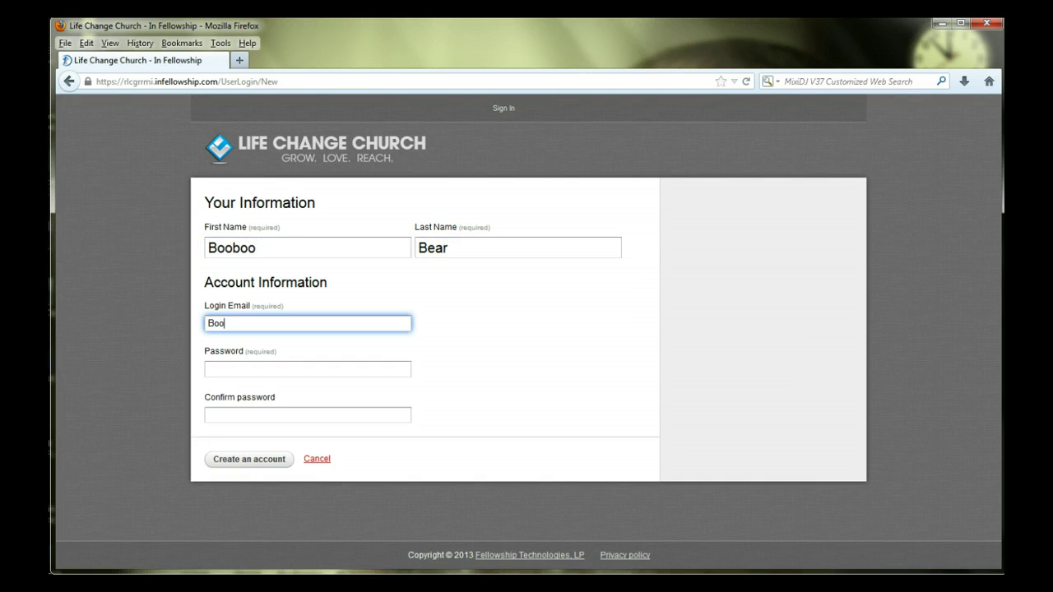
pyautogui.press('BackSpace')
pyautogui.press('BackSpace')
pyautogui.press('BackSpace')
pyautogui.press('BackSpace')
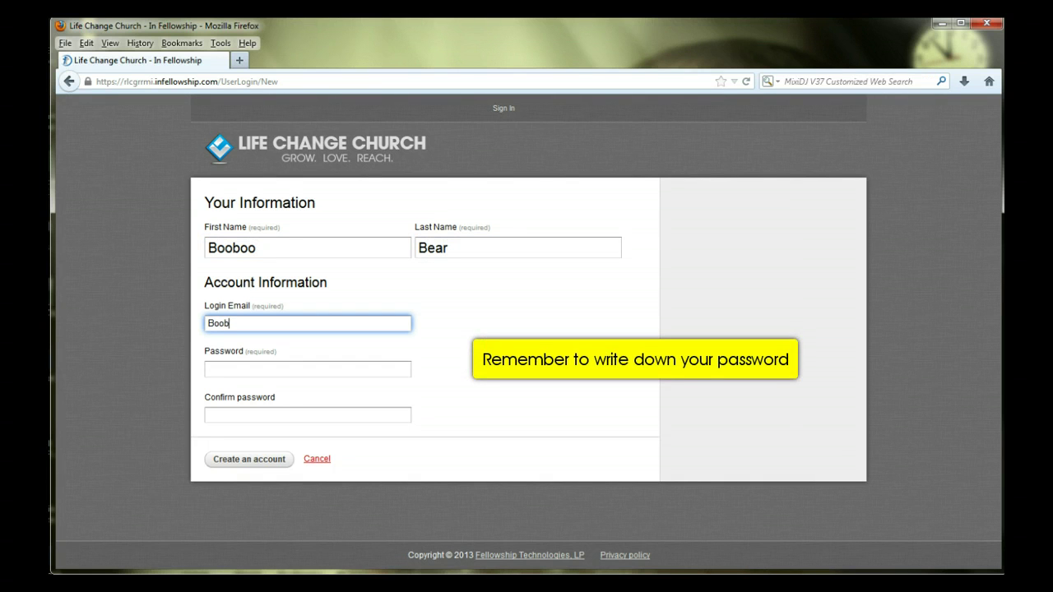
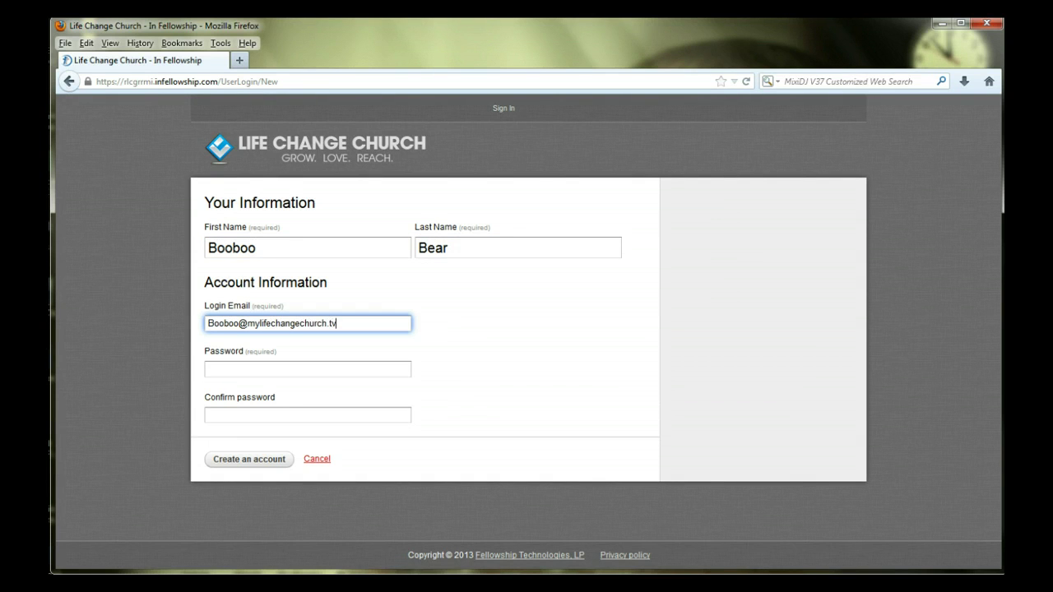
pyautogui.press('Tab')
pyautogui.write('*********')
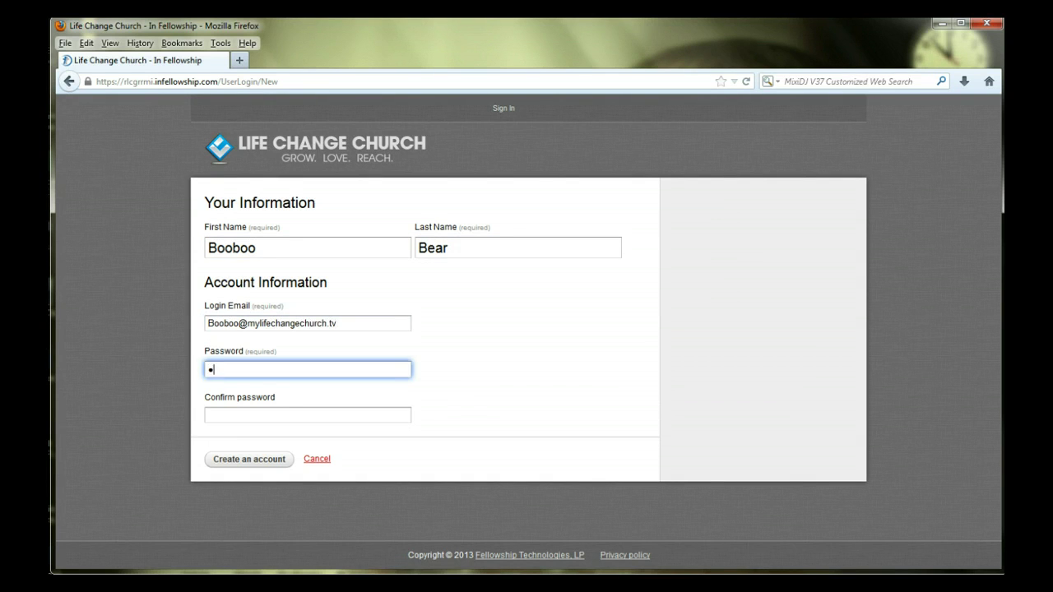
pyautogui.press('Tab')
pyautogui.write('*********')
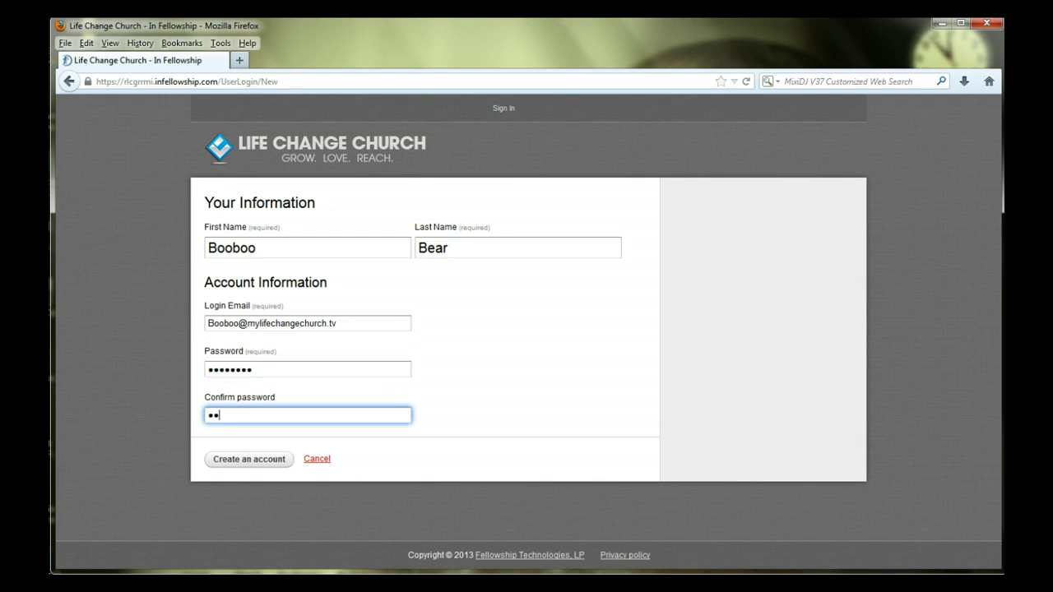
pyautogui.click(248, 459)
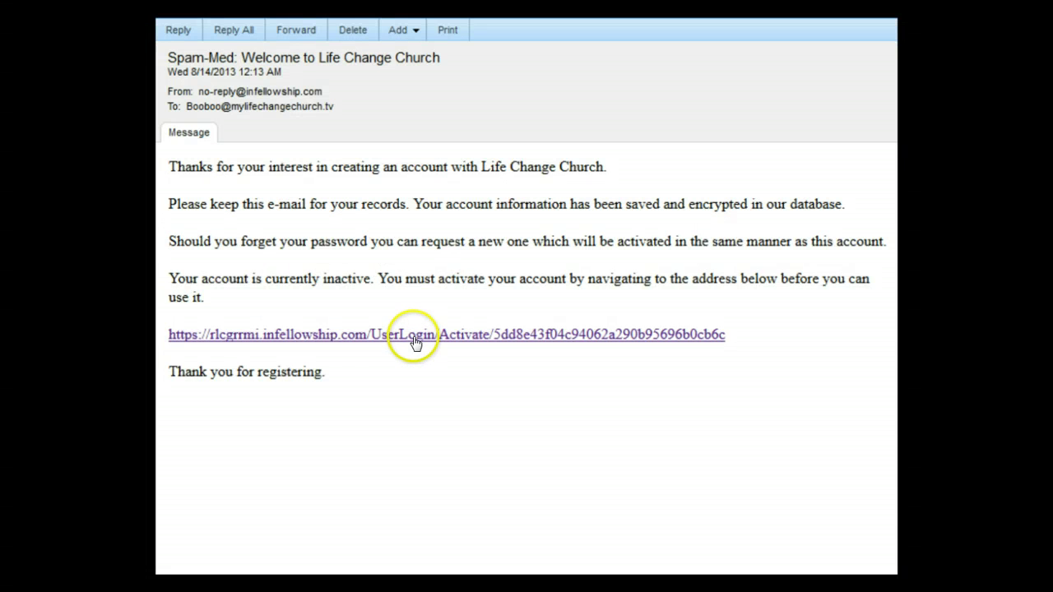
# Follow the activation link in the Welcome to Life Change Church email.
pyautogui.click(415, 335)
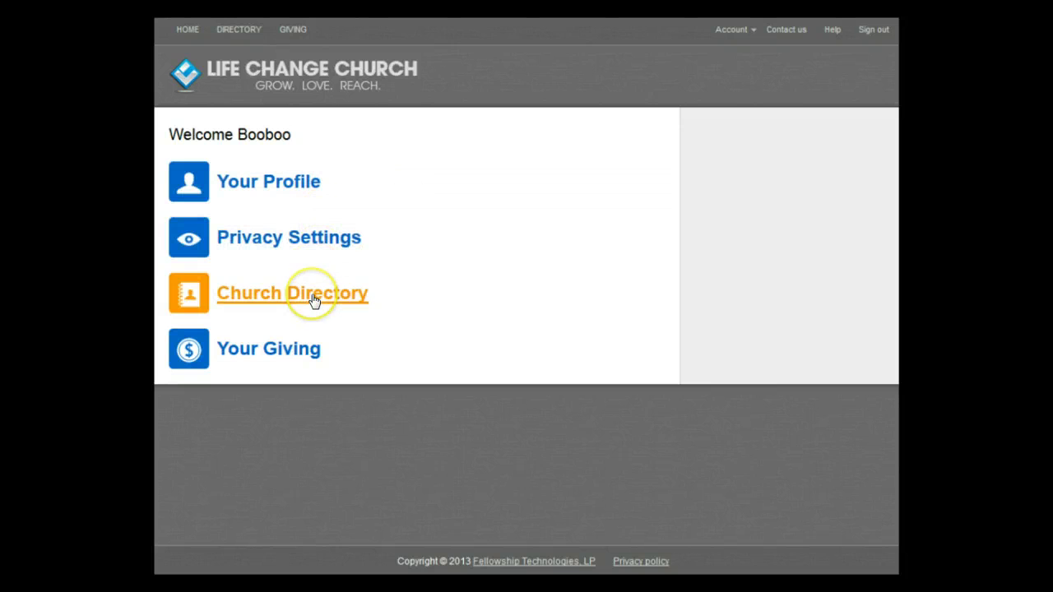
pyautogui.click(289, 348)
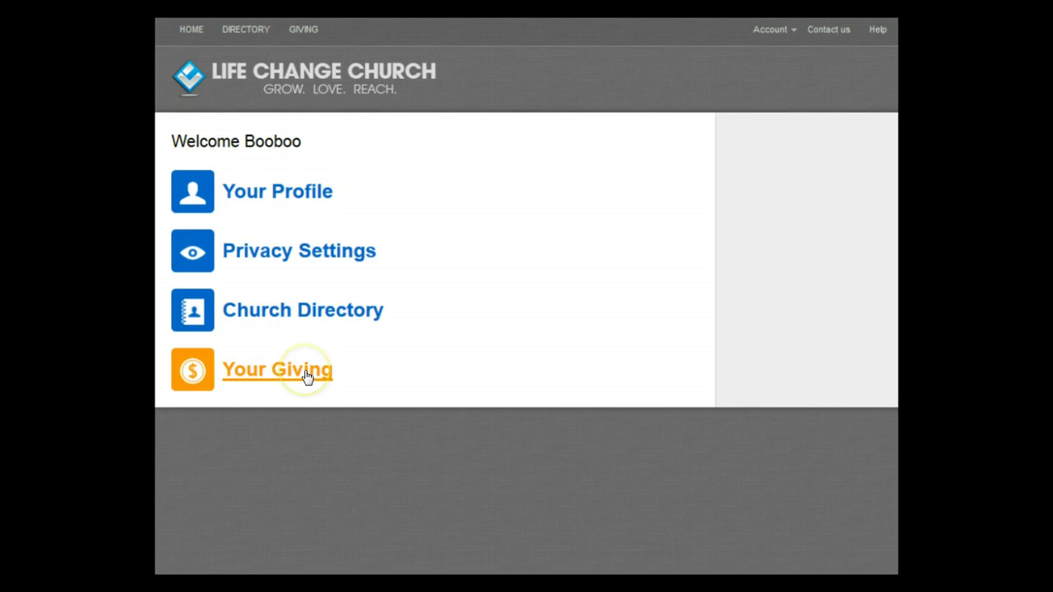
# Open Your Giving to view the empty 2013 Giving History.
pyautogui.click(306, 376)
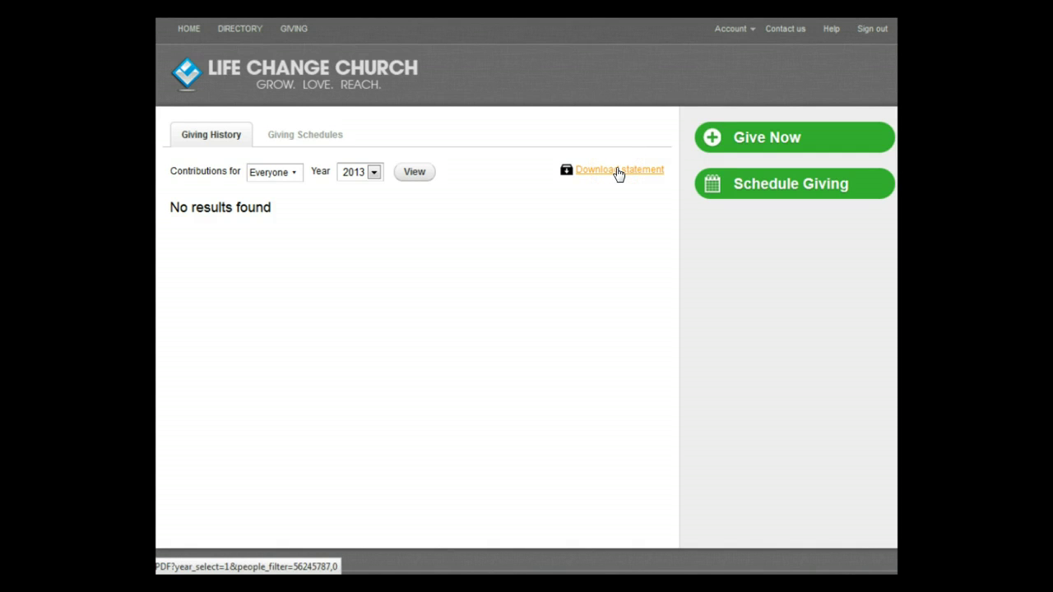
pyautogui.click(619, 171)
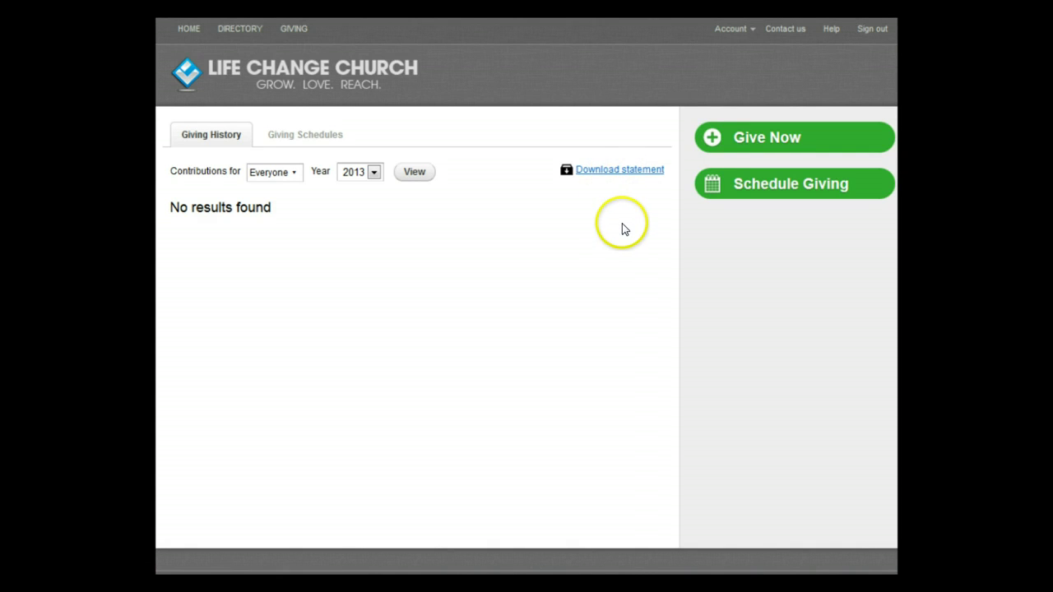
# Give a one-time $1.00 credit card gift to Tithes and Offerings and process the payment.
pyautogui.click(713, 138)
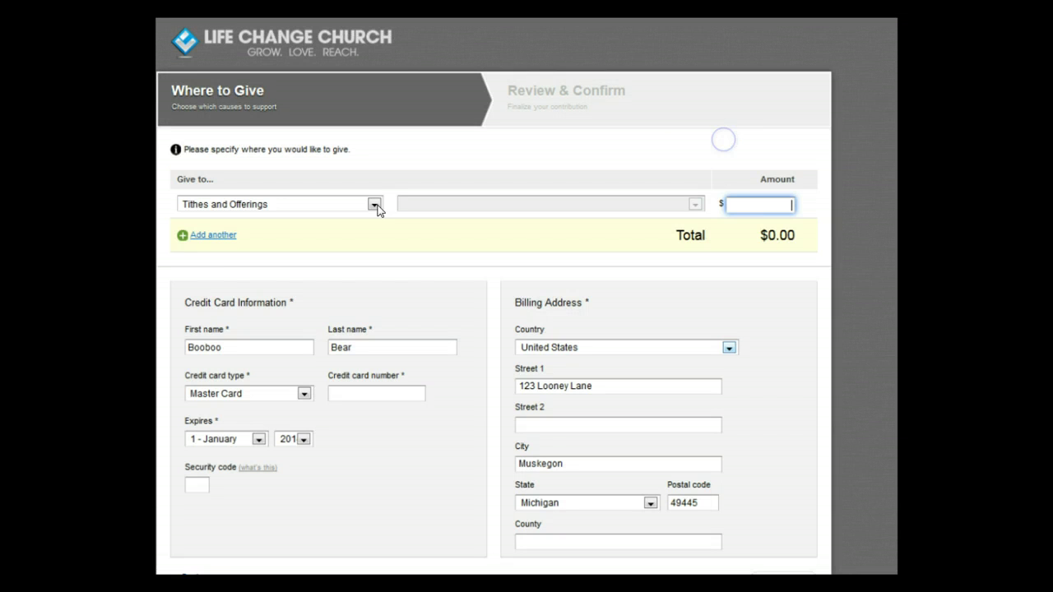
pyautogui.click(374, 205)
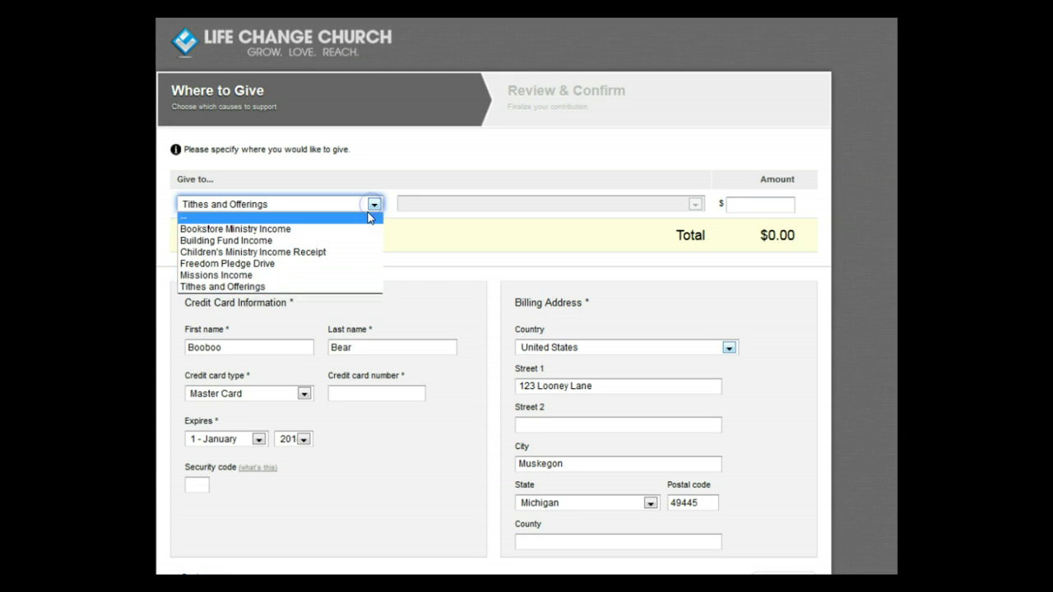
pyautogui.click(368, 287)
pyautogui.click(747, 204)
pyautogui.write('1000')
pyautogui.click(358, 411)
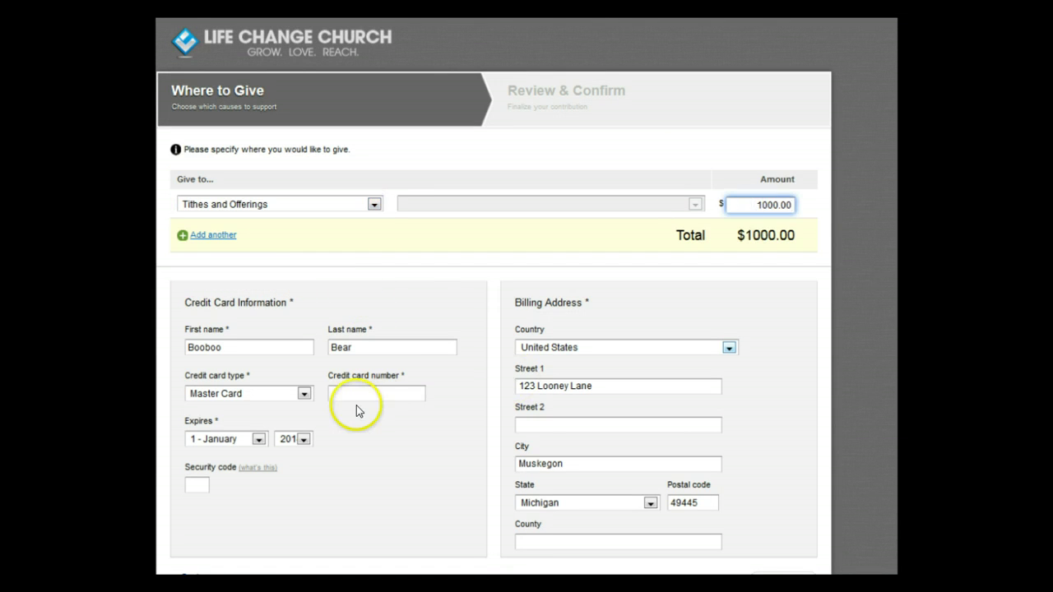
pyautogui.write('500000')
pyautogui.scroll(-2, 773, 500)
pyautogui.click(787, 502)
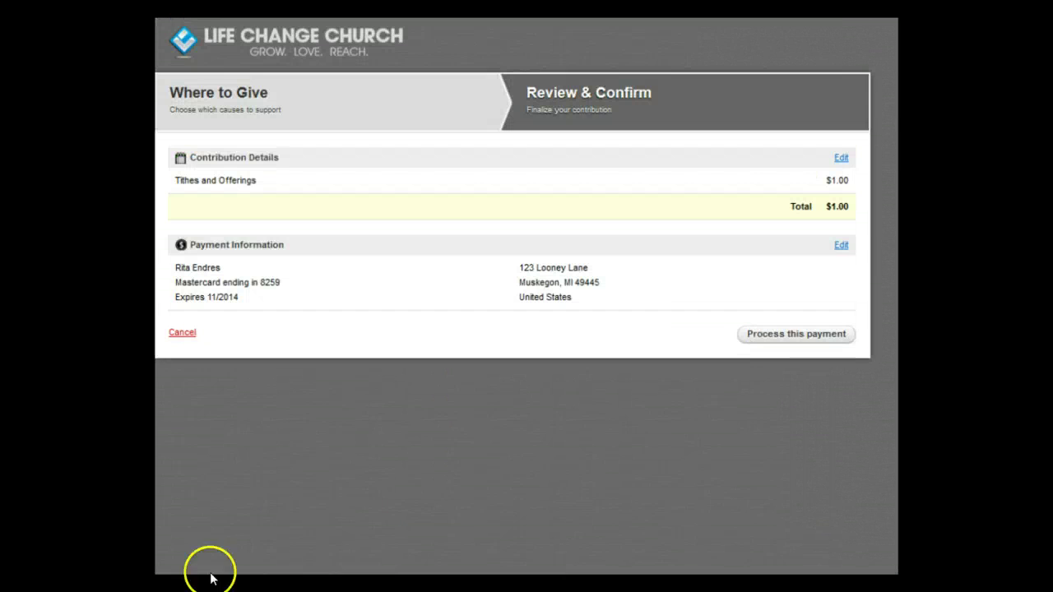
pyautogui.click(796, 340)
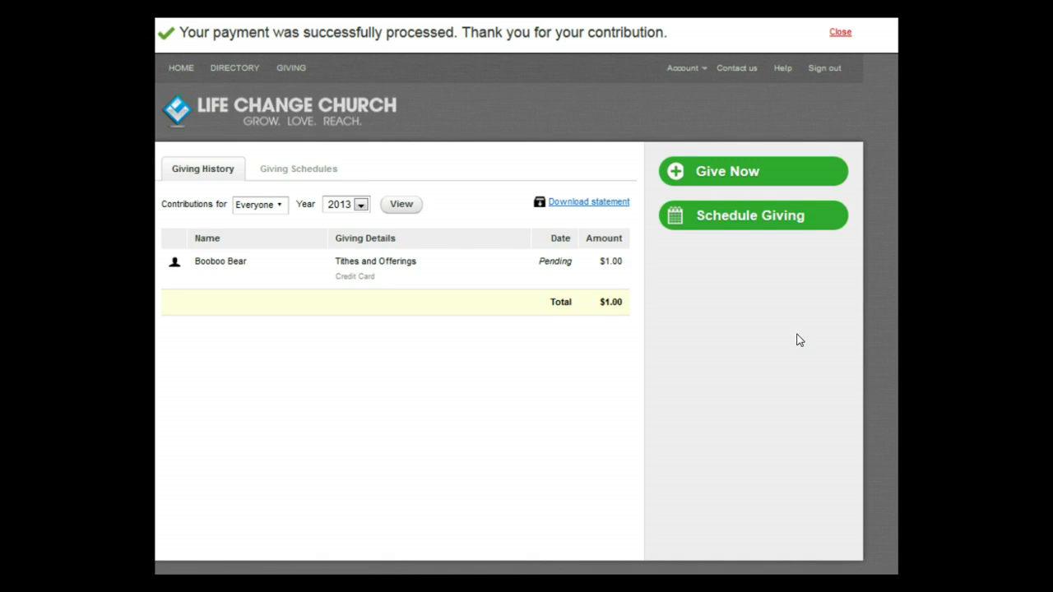
# Schedule monthly $1.00 Tithes and Offerings gifts from 1/1/2014 to 12/1/2014 using the saved card.
pyautogui.click(714, 274)
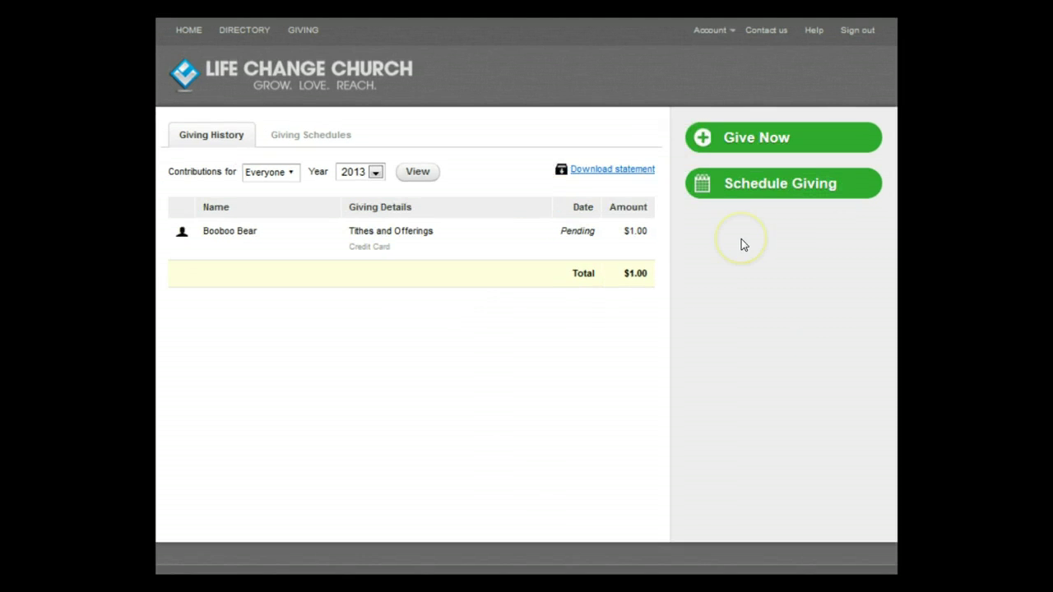
pyautogui.click(751, 188)
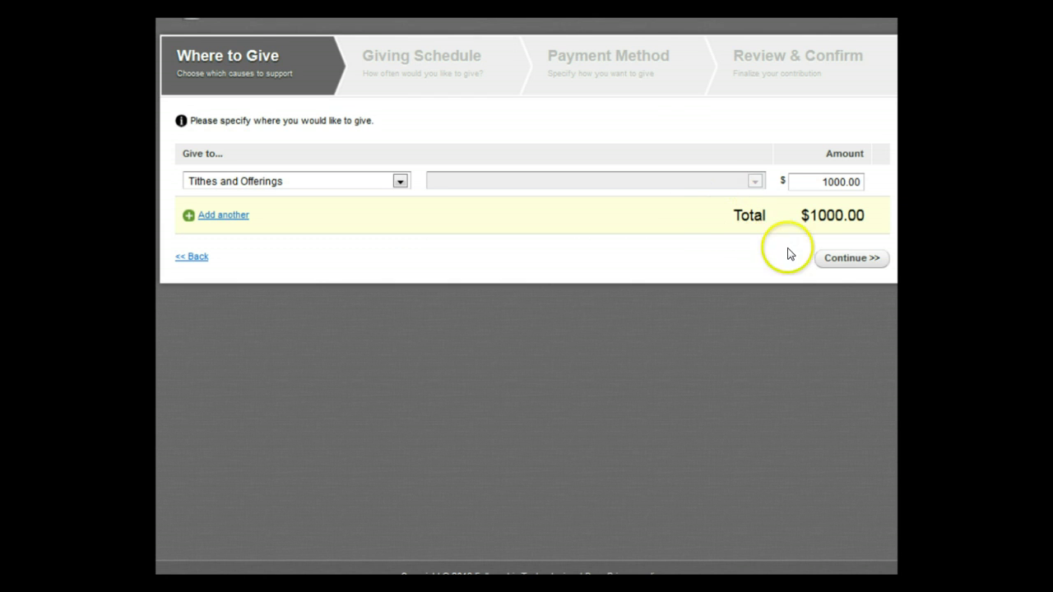
pyautogui.click(834, 262)
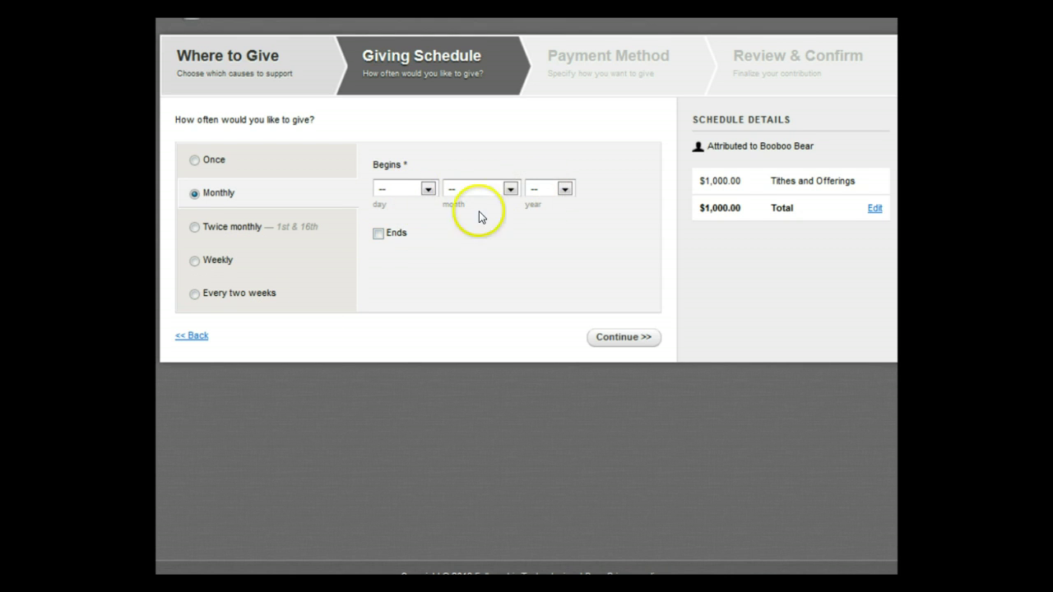
pyautogui.click(377, 234)
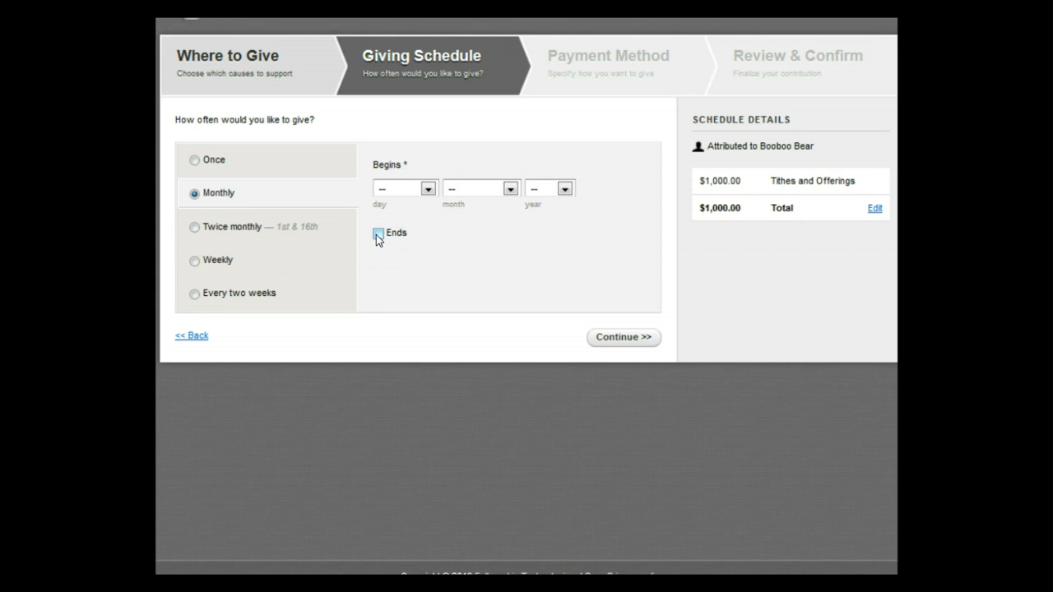
pyautogui.click(376, 233)
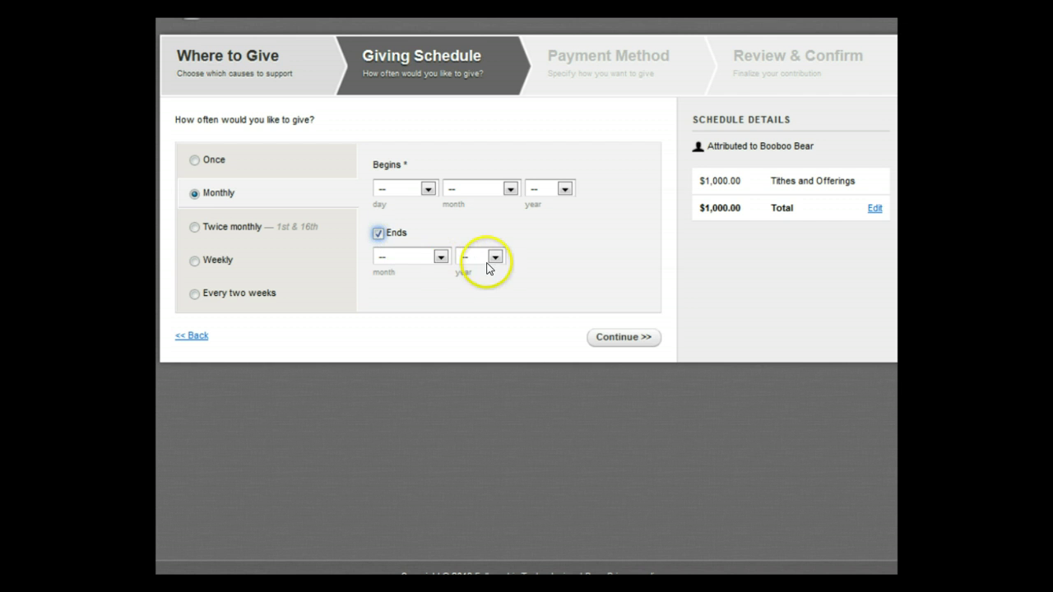
pyautogui.click(606, 341)
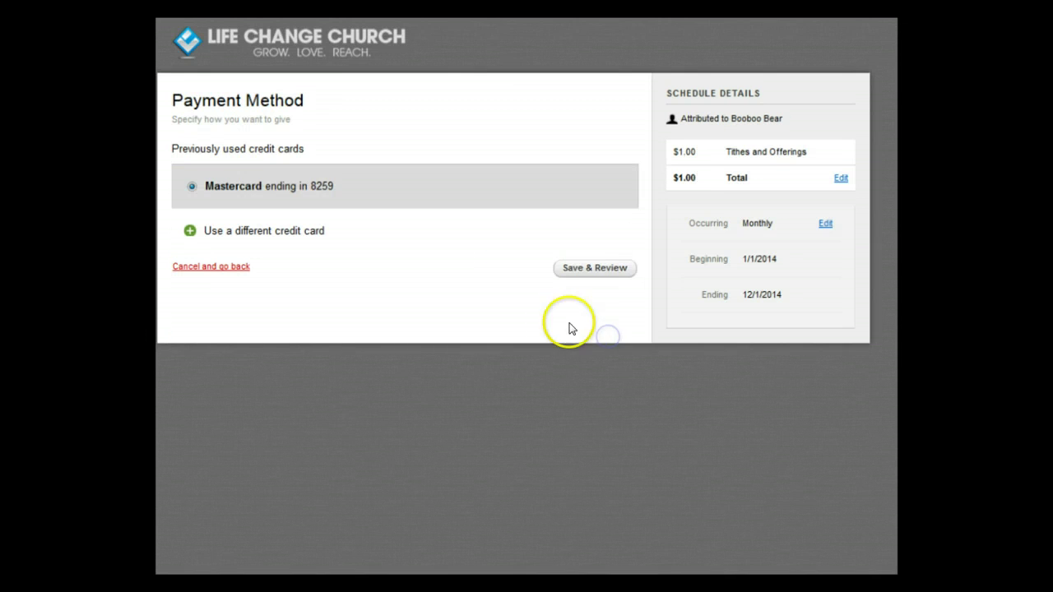
pyautogui.click(589, 269)
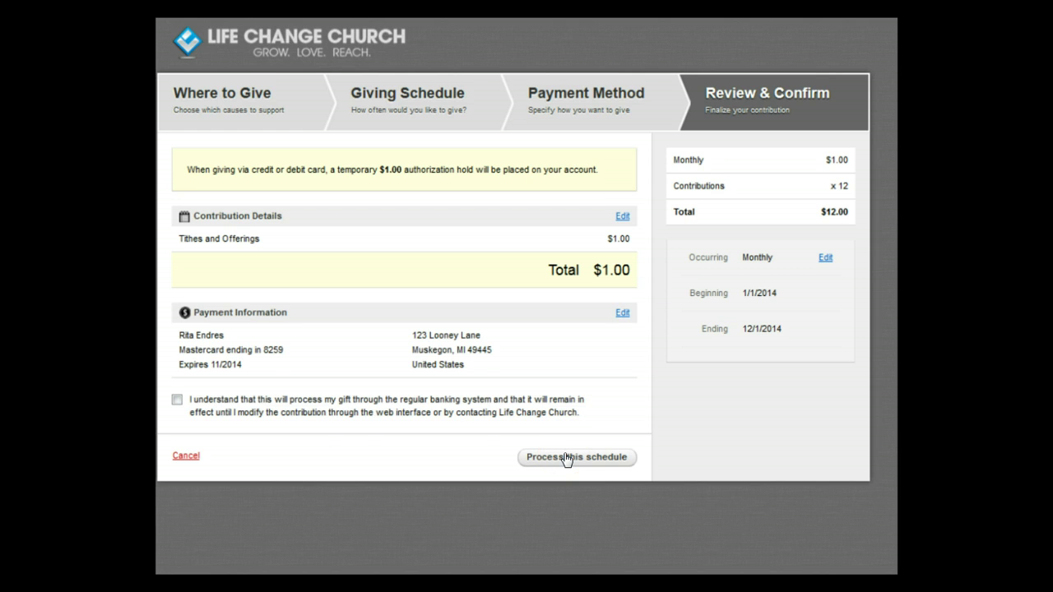
# Accept the recurring gift terms and process the monthly giving schedule.
pyautogui.click(177, 400)
pyautogui.click(549, 463)
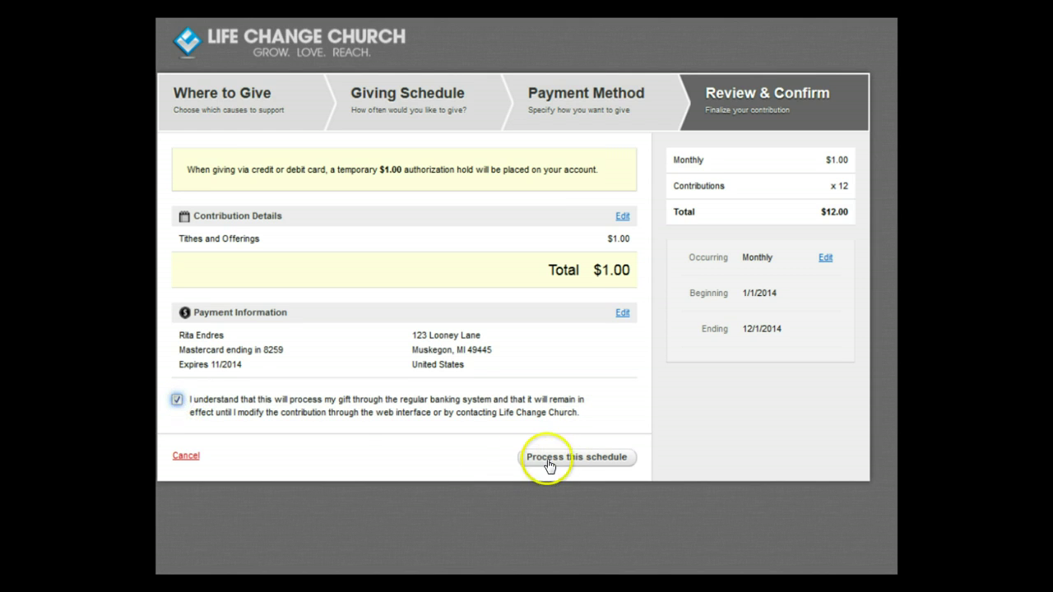
pyautogui.click(549, 462)
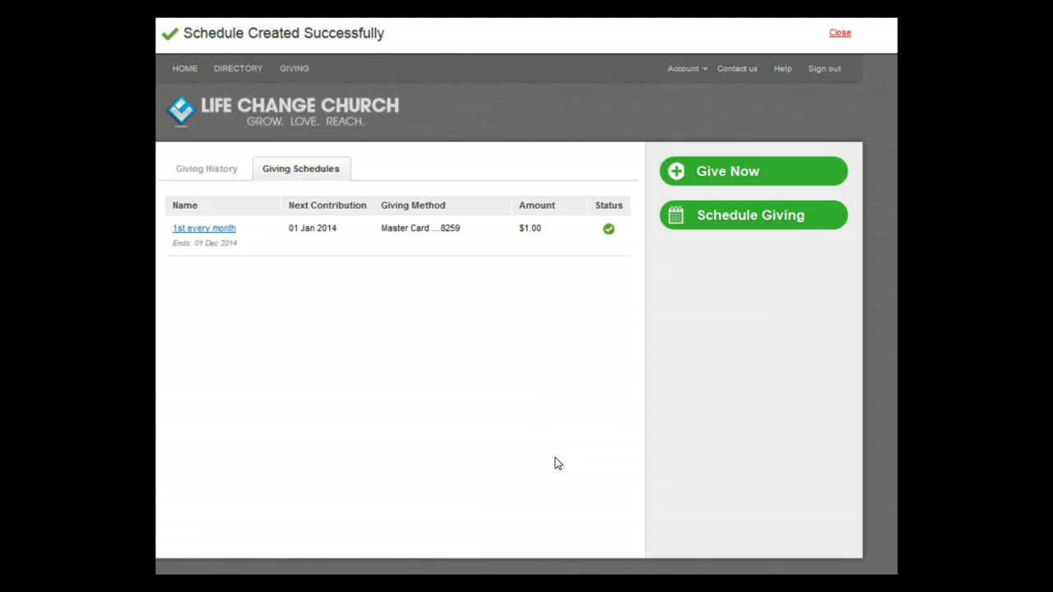